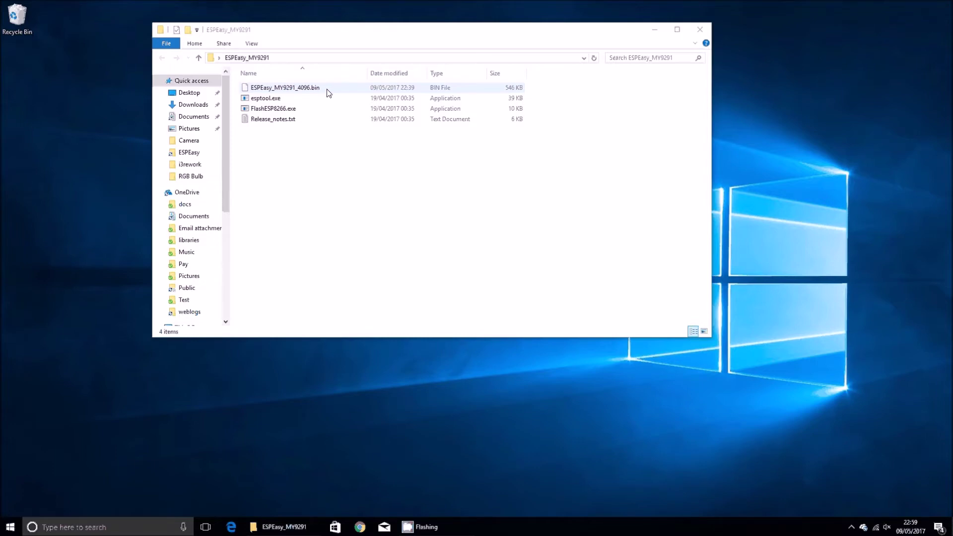
Open a Command Prompt and erase the chip's flash with the command esptool.py -p com7 erase_flash
key("super")
type("cmd")
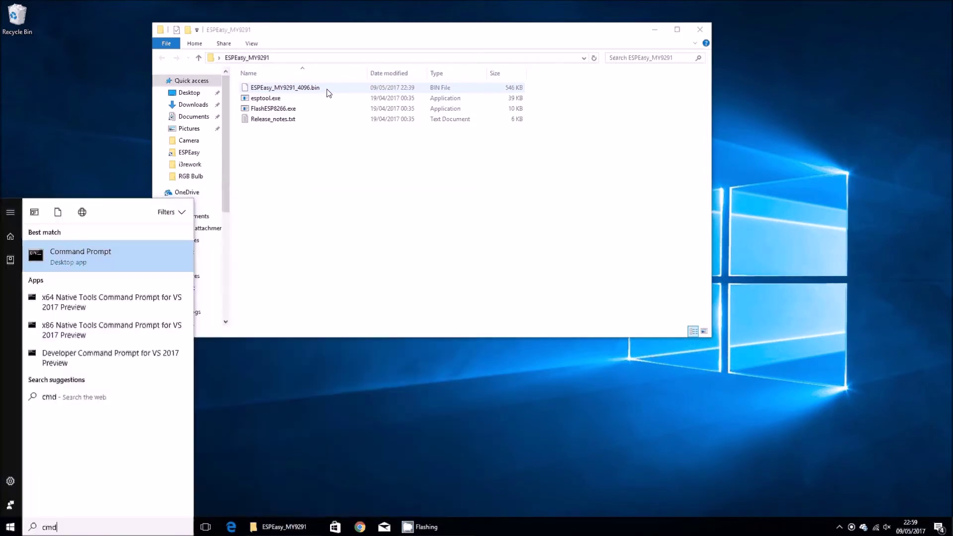
key("Return")
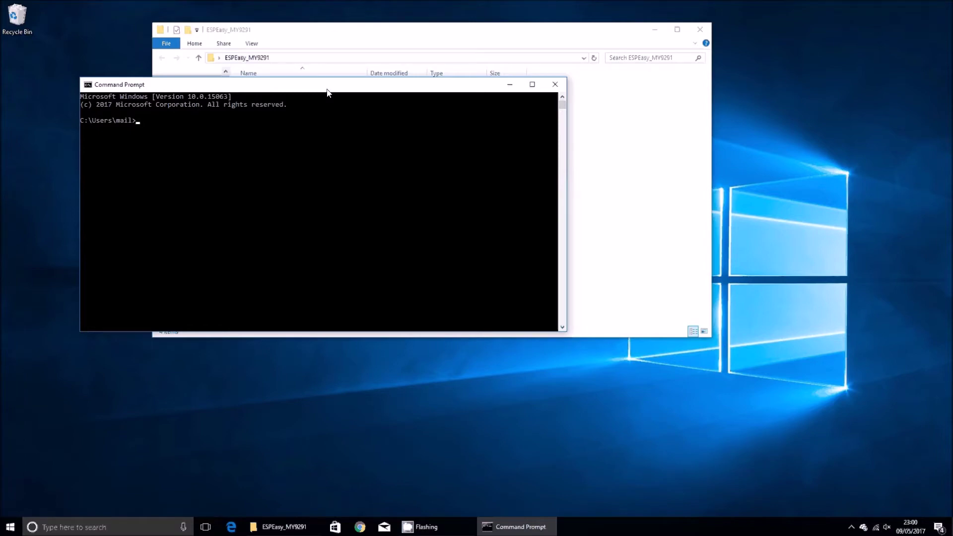
type("esptool.py -p com7")
type("erase_flash")
key("Return")
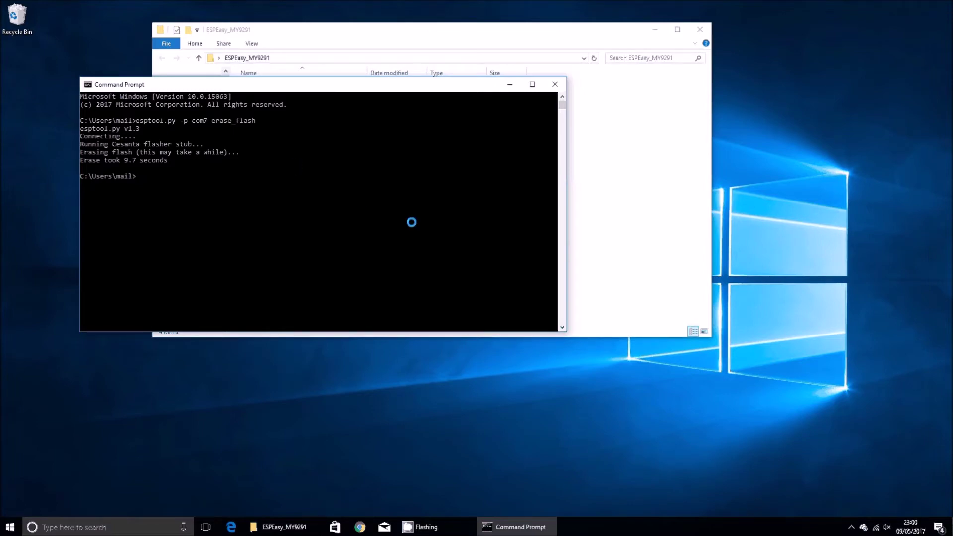
Launch FlashESP8266.exe from the ESPEasy_MY9291 folder, move its window clear of the prompt, and use COM7 as the port
left_click(589, 225)
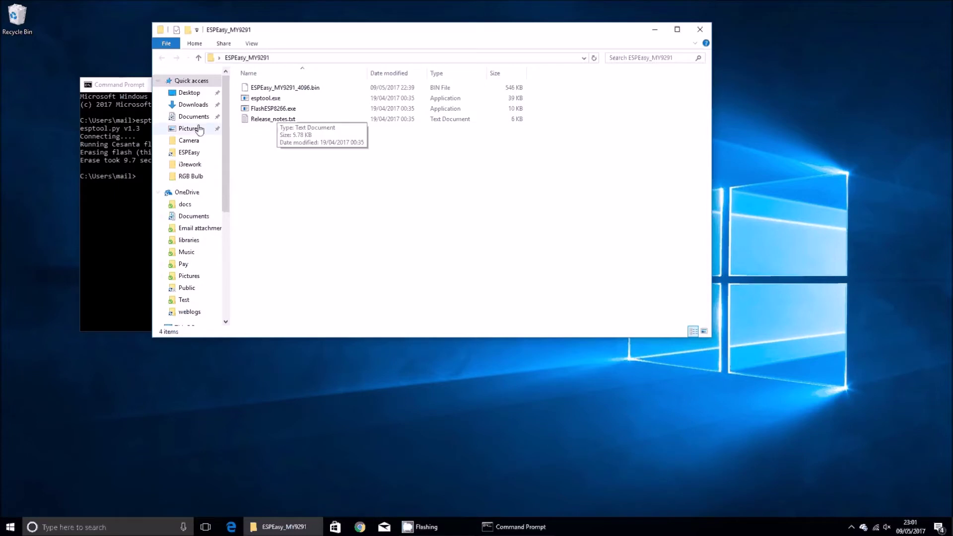
double_click(275, 109)
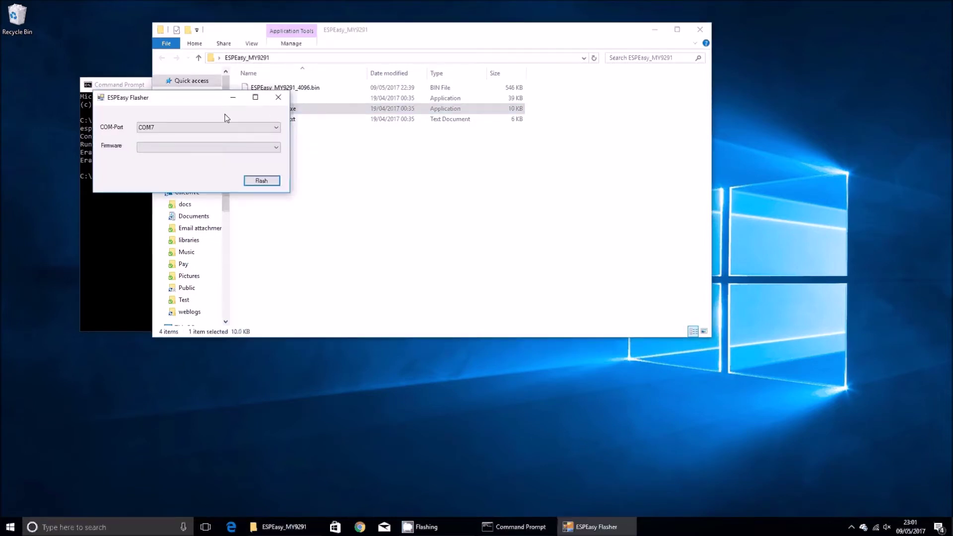
left_click_drag(225, 98, 439, 104)
left_click(425, 134)
left_click(427, 135)
left_click(412, 133)
left_click(410, 133)
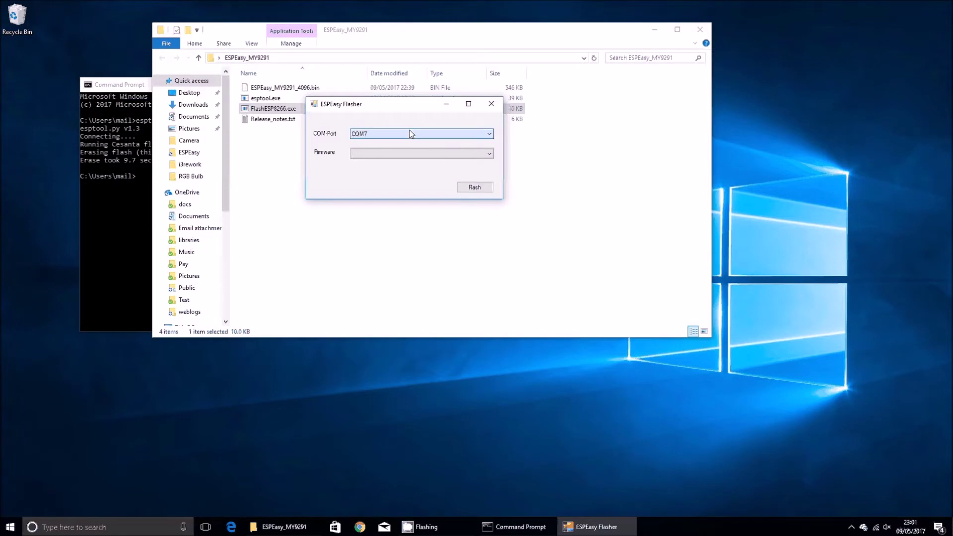
Select the ESPEasy_MY9291_4096.bin firmware, flash it to the device, and dismiss the completion message
left_click(445, 154)
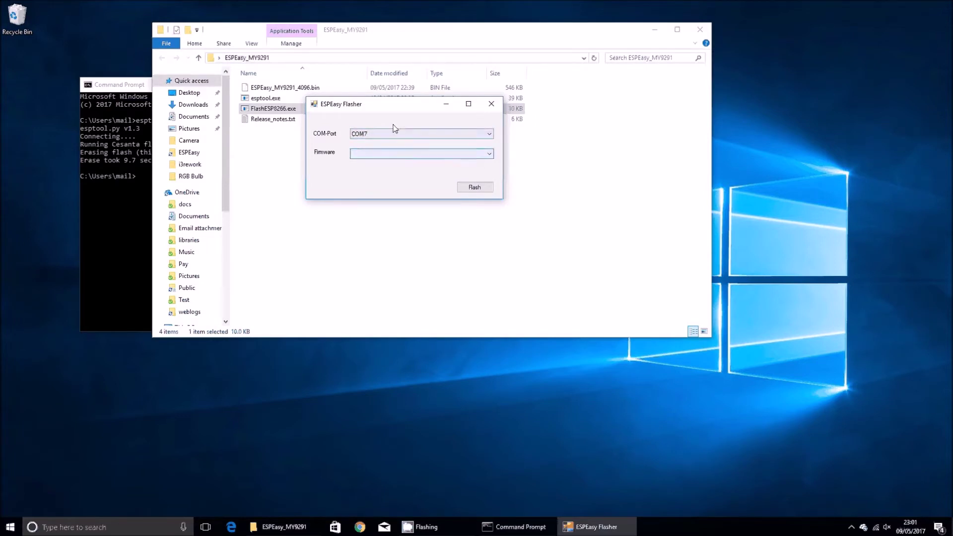
left_click(439, 155)
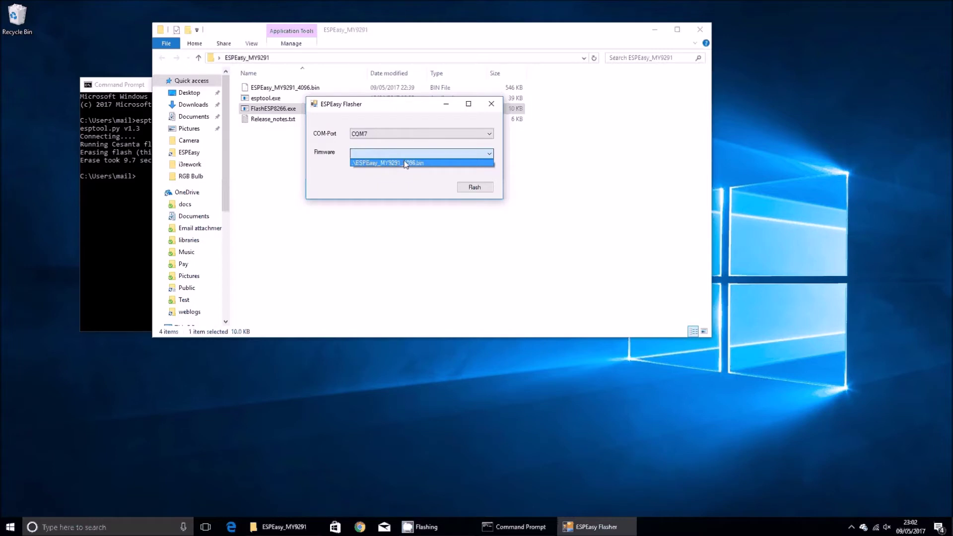
left_click(404, 163)
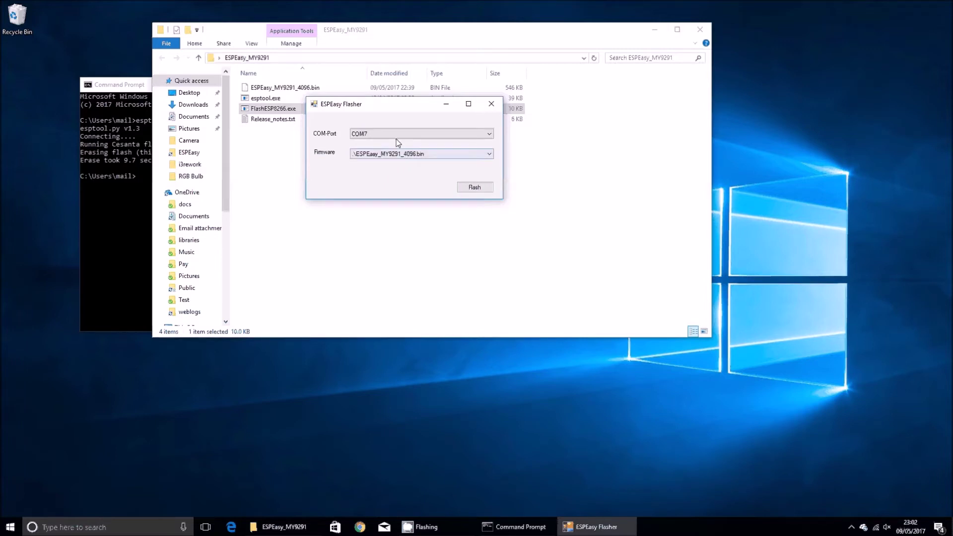
left_click(475, 188)
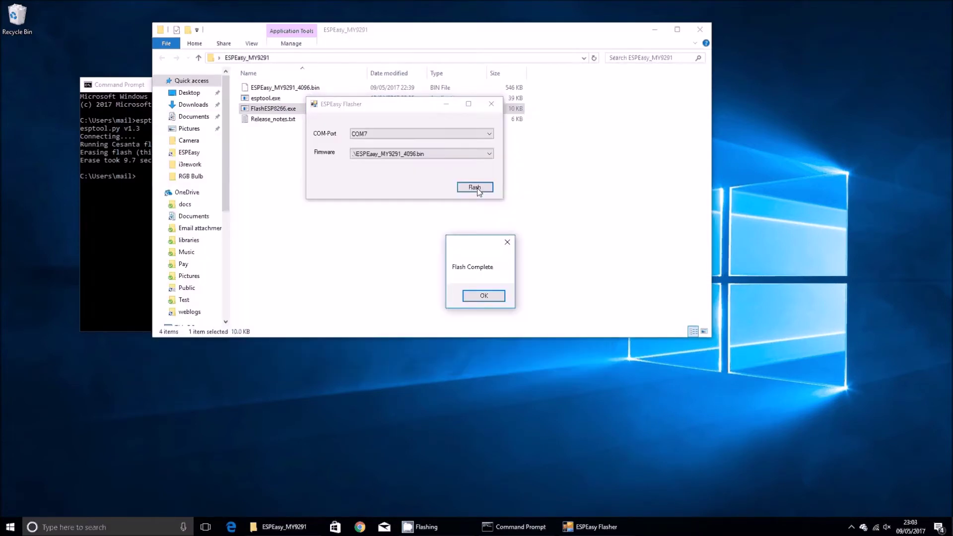
left_click(486, 296)
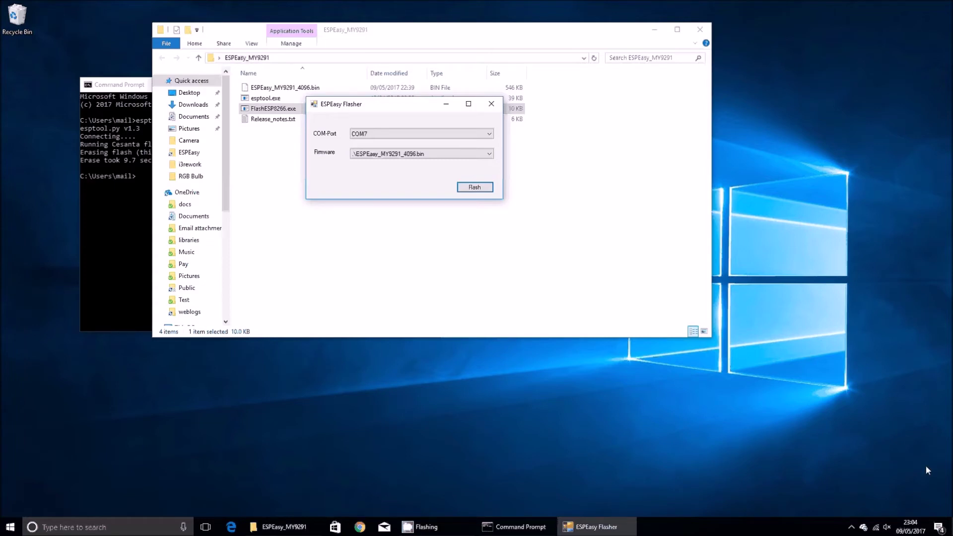
Connect the computer to the ESP_0 WiFi network without enabling automatic connection
left_click(877, 529)
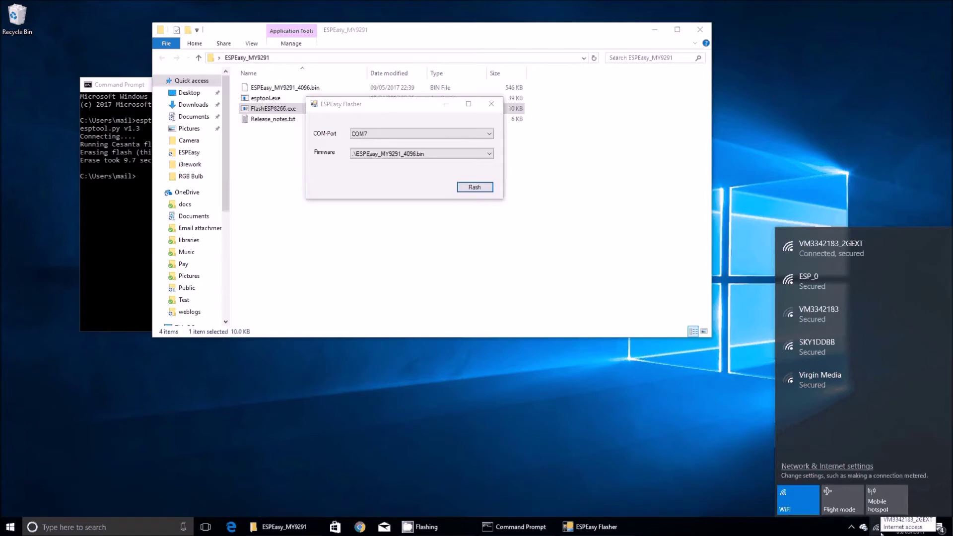
left_click(818, 282)
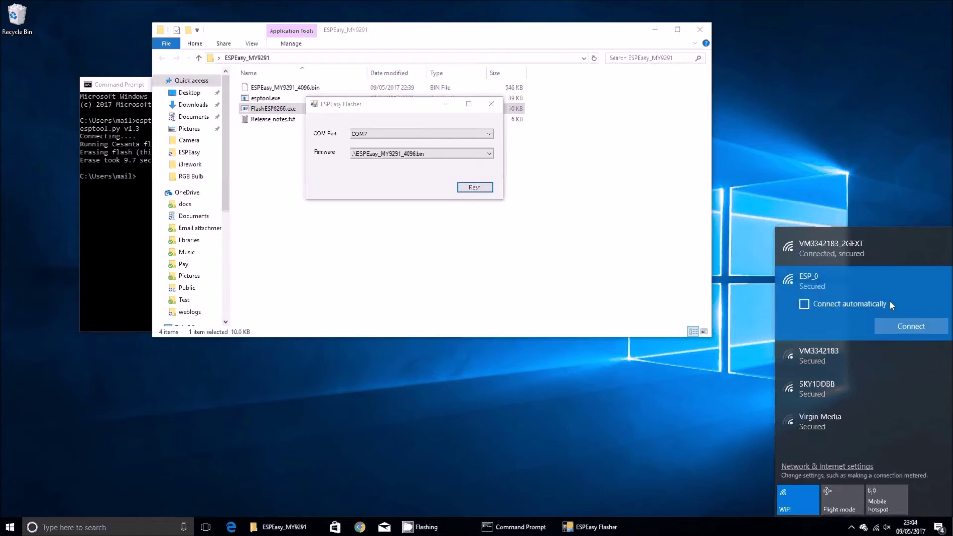
left_click(909, 325)
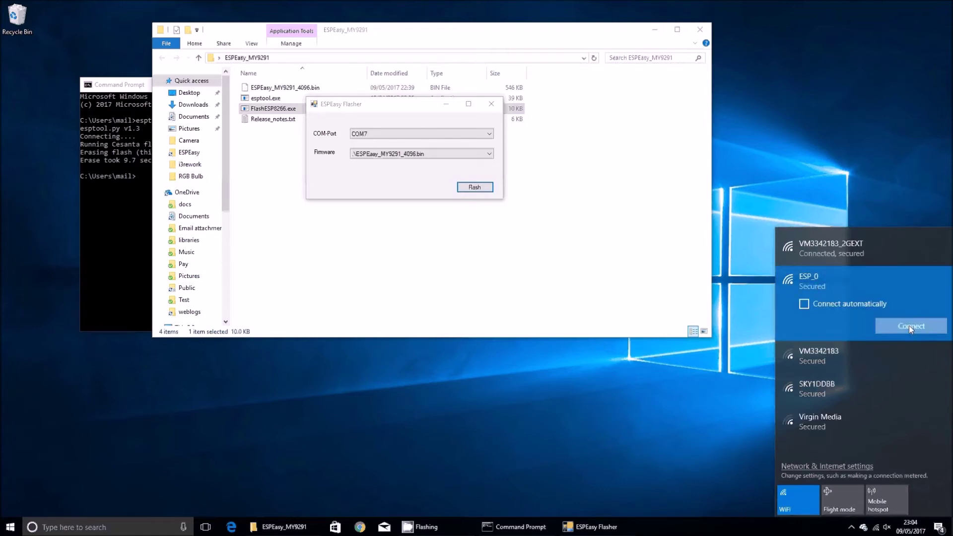
left_click(675, 365)
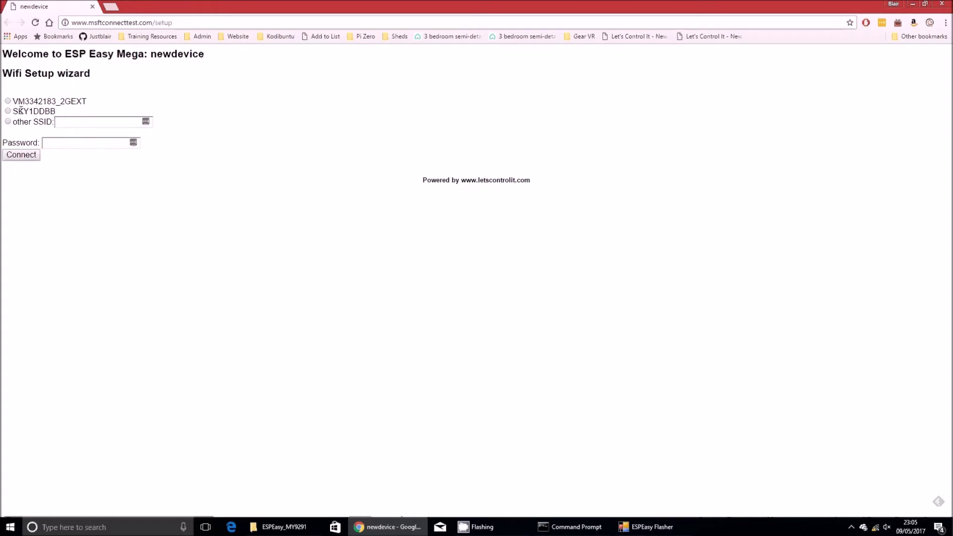
In the Wifi Setup wizard, connect the ESP to VM3342183_2GEXT with the network password and proceed to the main config
left_click(8, 101)
left_click(64, 144)
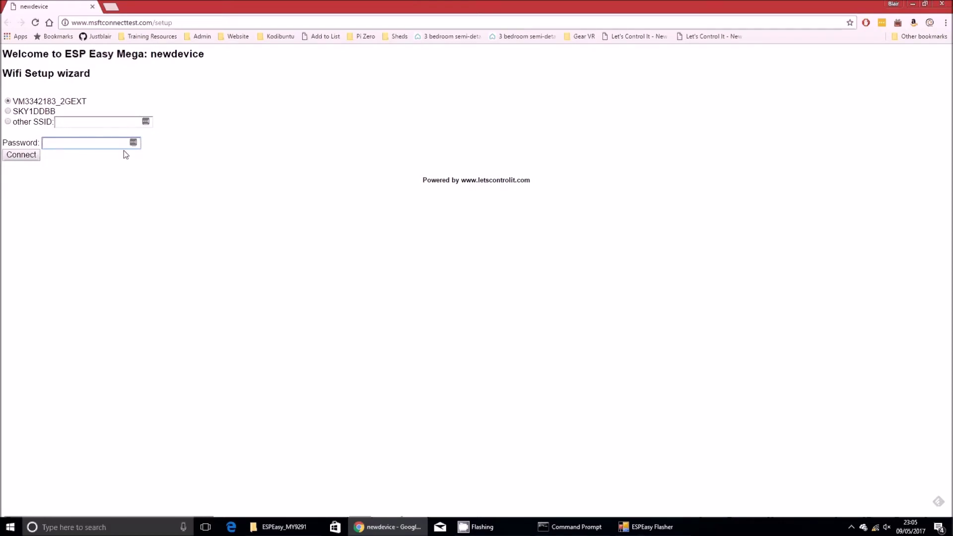
right_click(100, 143)
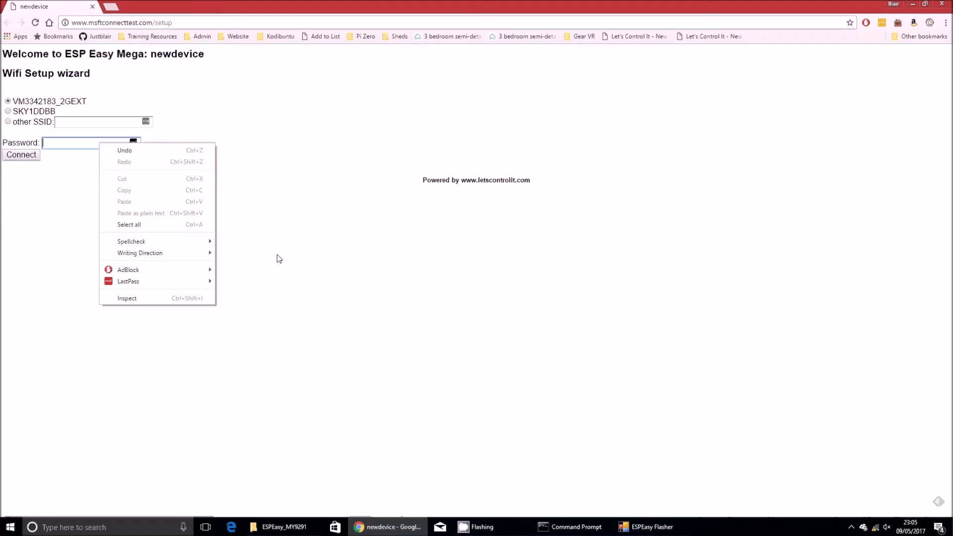
left_click(24, 155)
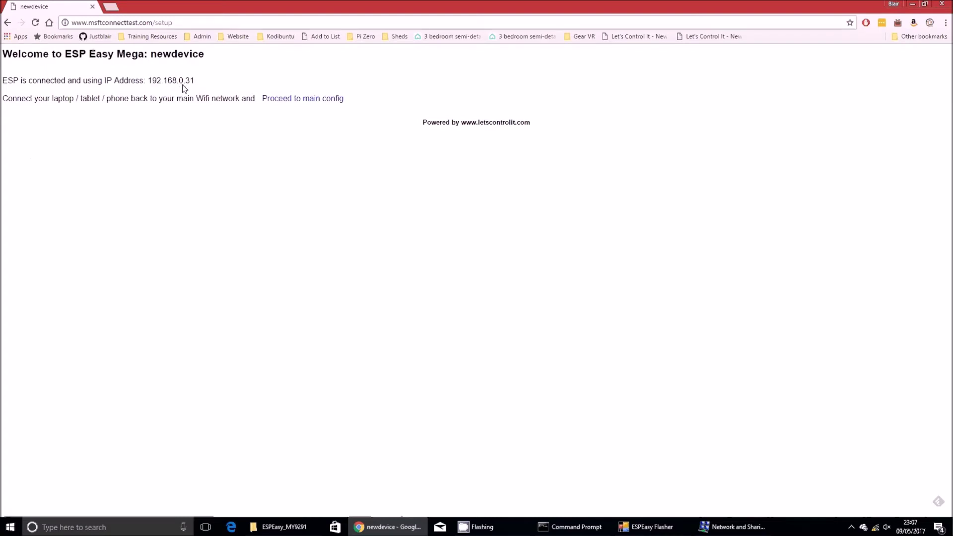
left_click(291, 100)
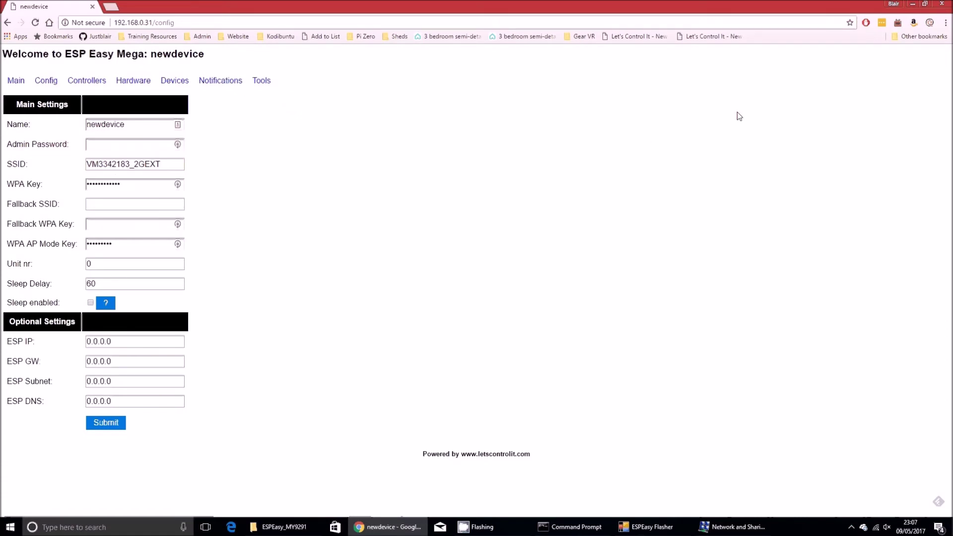
Bring the smartbulb page into the same browser window and log in to its main page with the admin password
left_click_drag(952, 144, 77, 10)
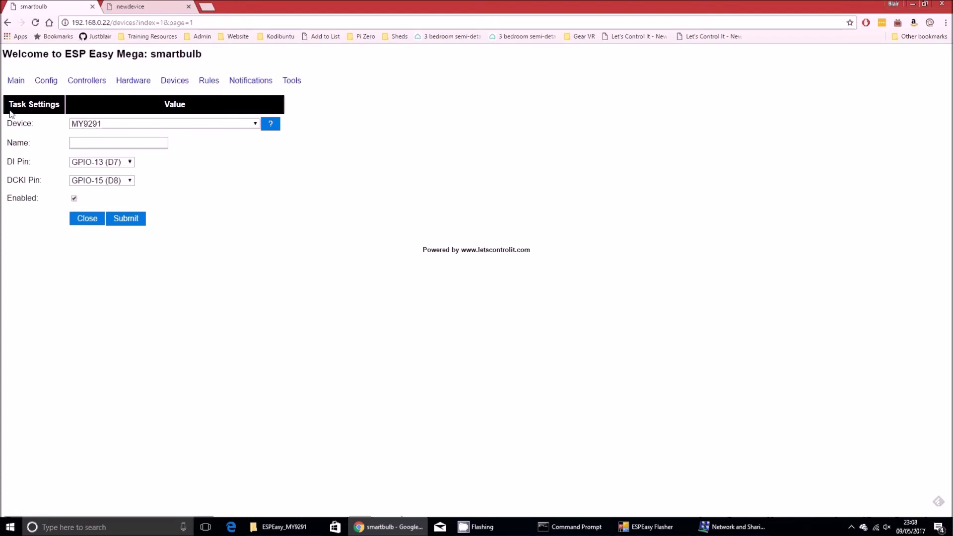
left_click(15, 81)
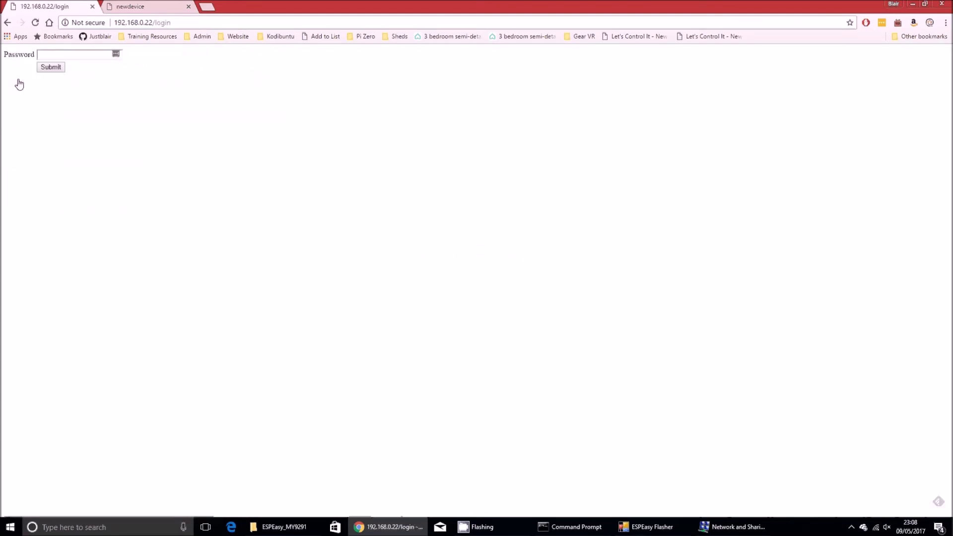
left_click(78, 56)
type("•••••••••••")
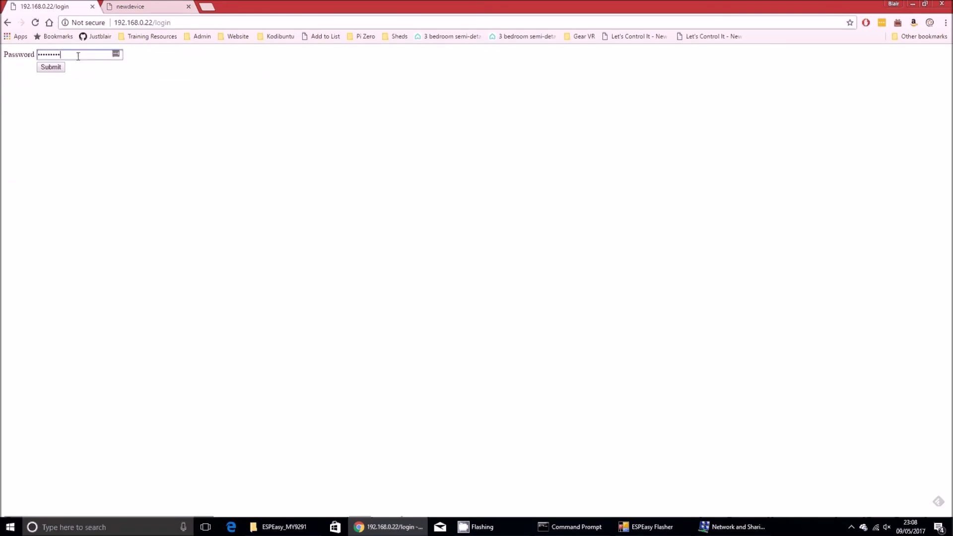
type("•••••••")
key("Return")
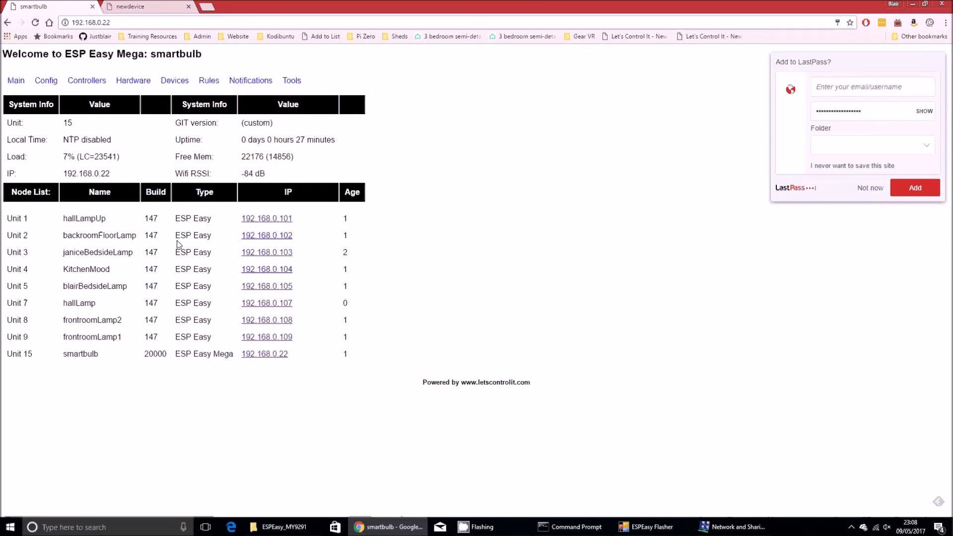
Review smartbulb's main configuration and the settings of its Domoticz HTTP controller
left_click(42, 84)
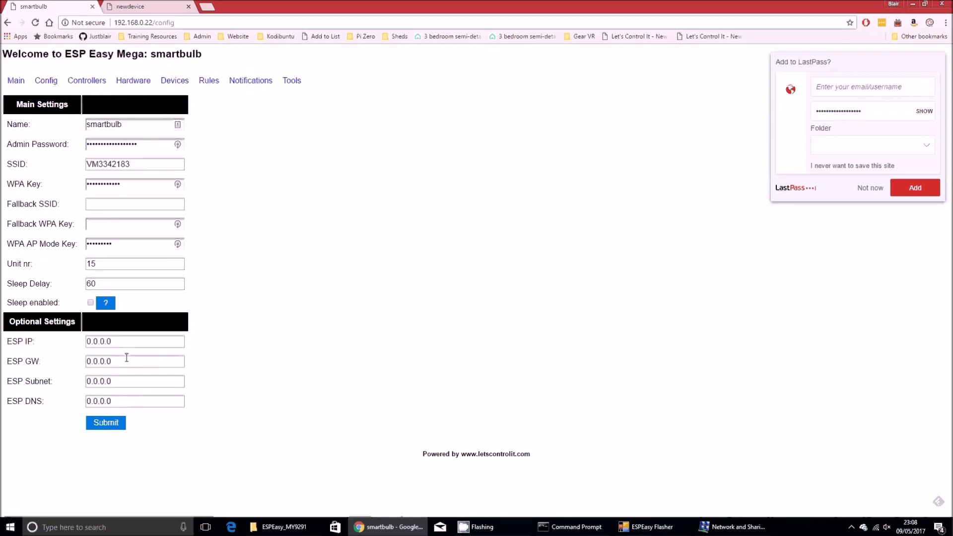
left_click(87, 83)
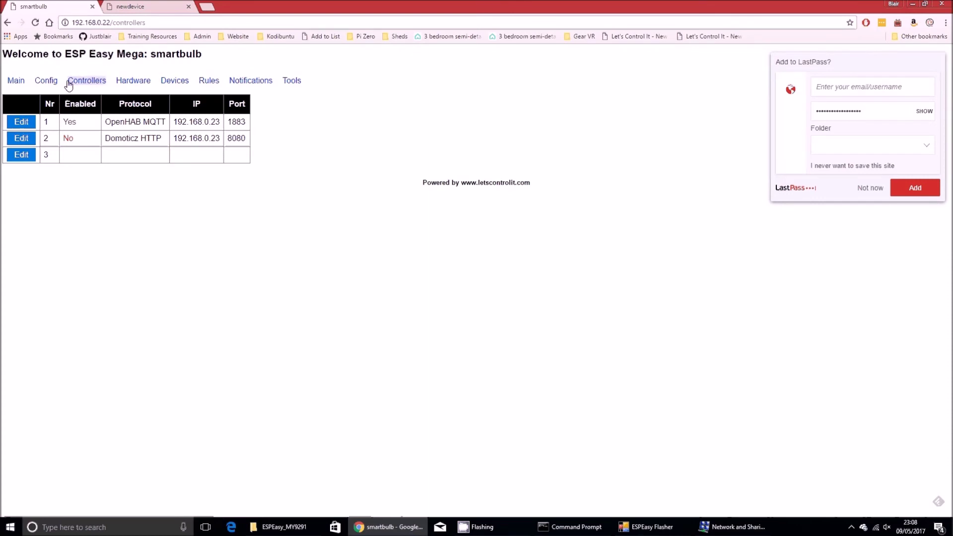
left_click(22, 139)
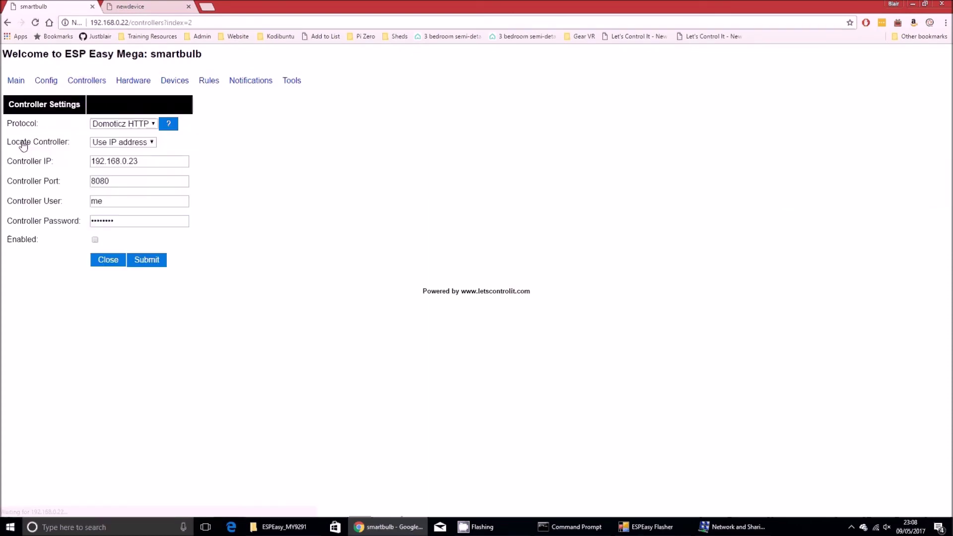
left_click(111, 267)
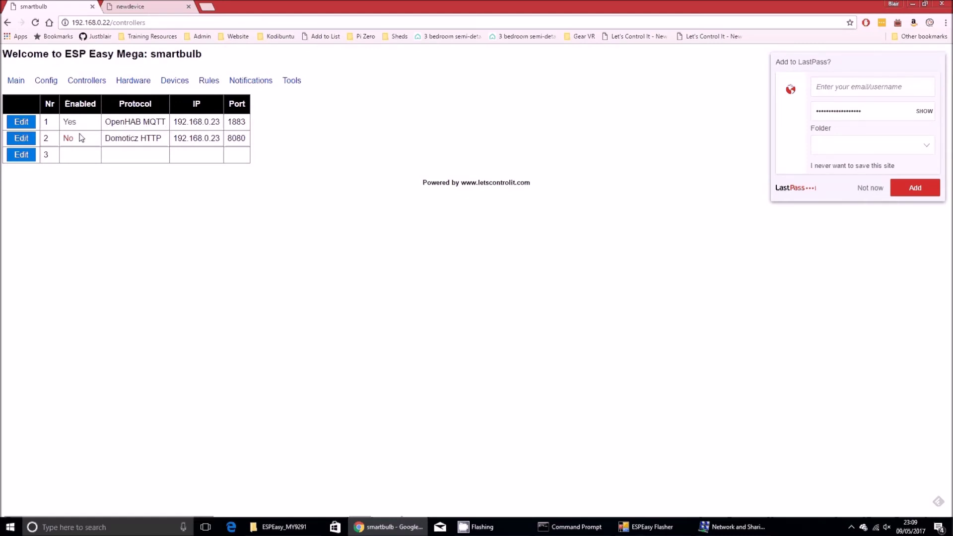
Examine the OpenHAB MQTT controller's settings and the available protocols, and close them without submitting
left_click(25, 124)
left_click(153, 122)
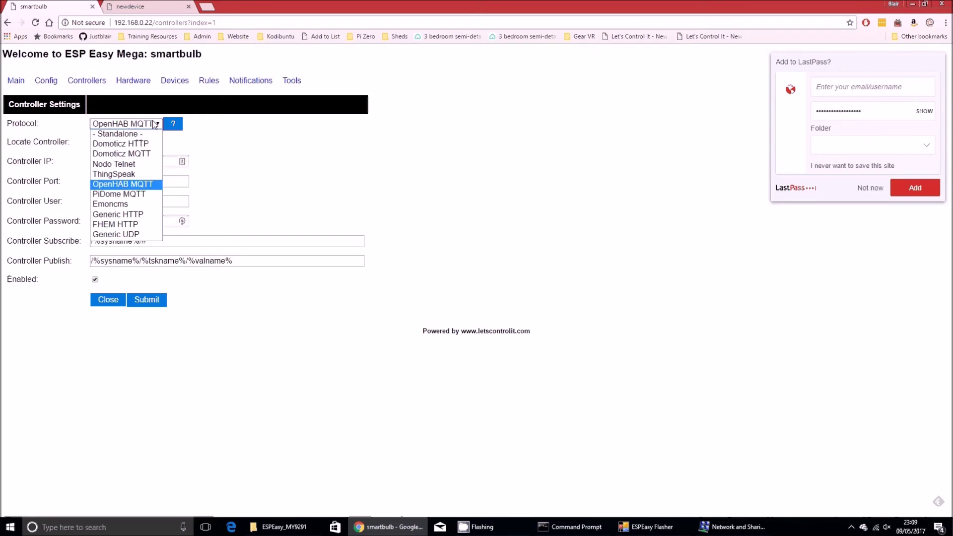
left_click(247, 143)
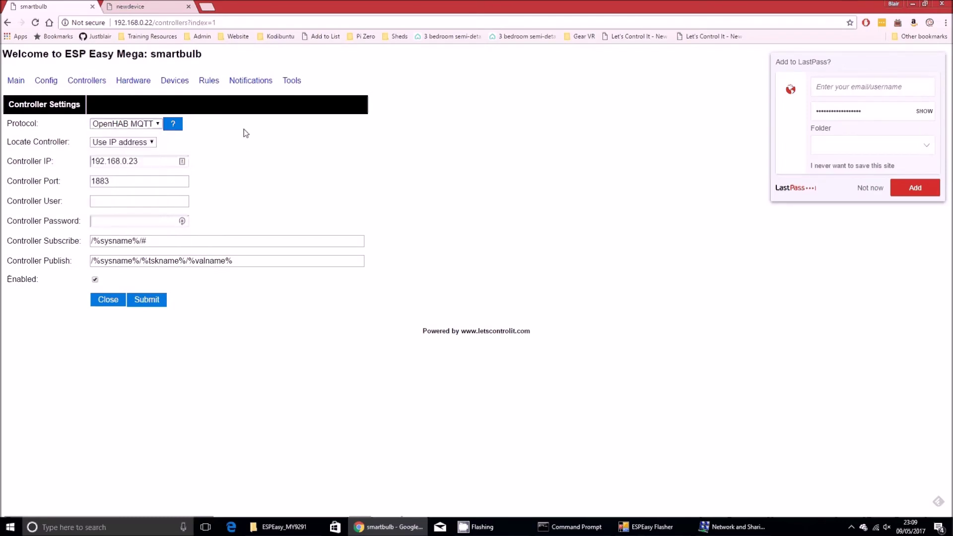
left_click(119, 303)
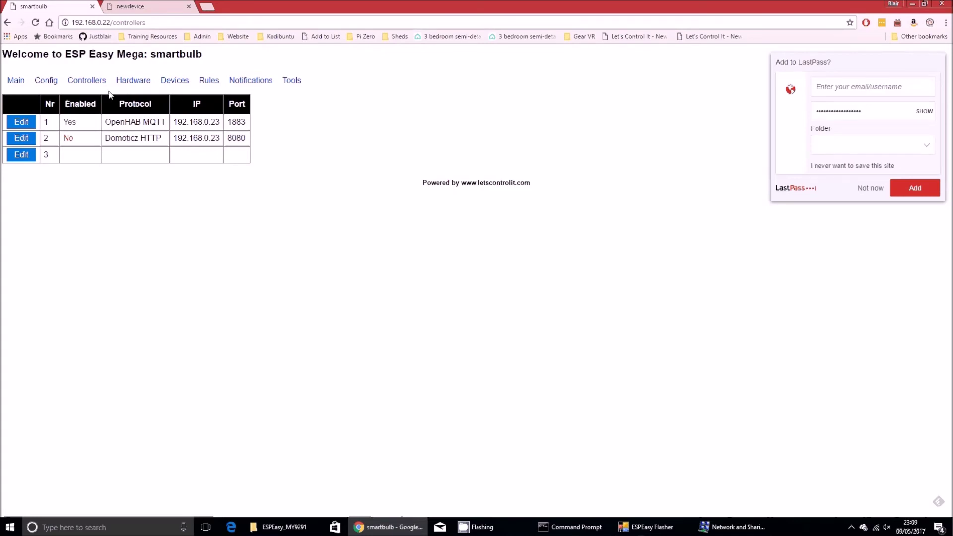
Look over smartbulb's hardware settings and clear the MY9291 device from task 2 in the device list
left_click(133, 85)
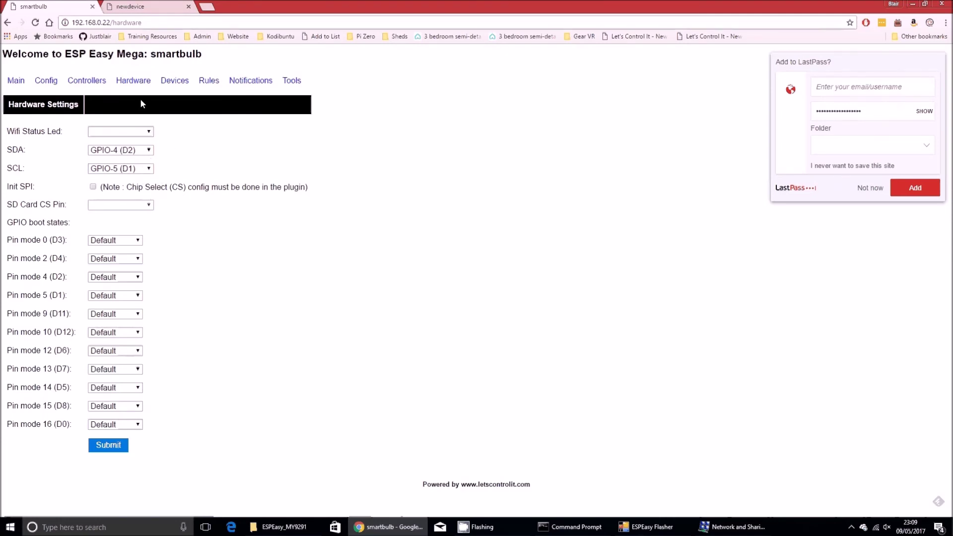
left_click(167, 82)
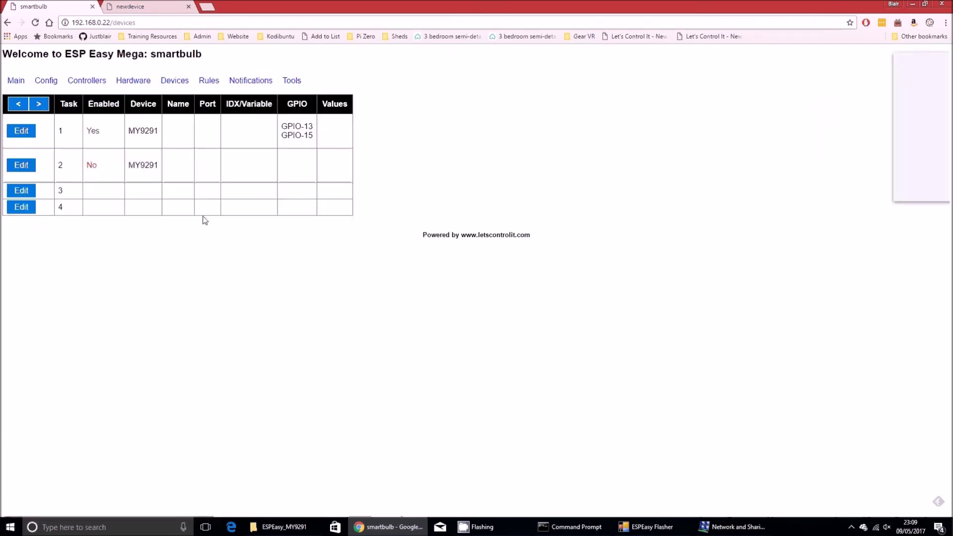
left_click(30, 168)
left_click(93, 146)
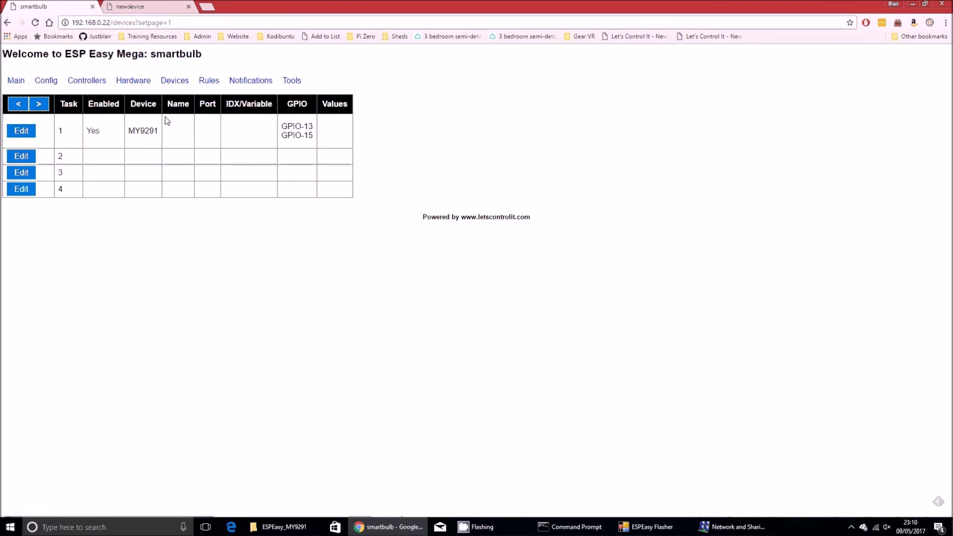
Open task 1's MY9291 device settings, check the pins and enabled state, and submit them
left_click(28, 139)
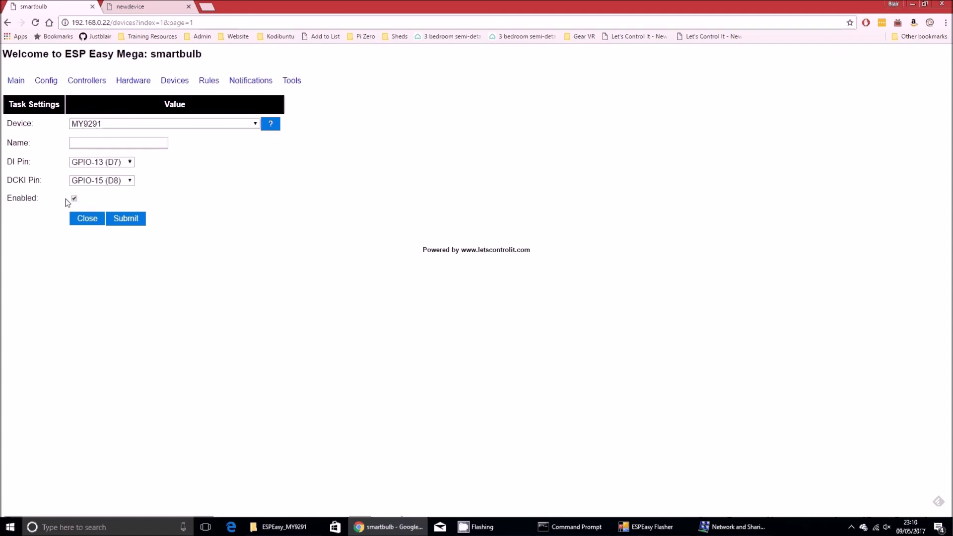
left_click(133, 221)
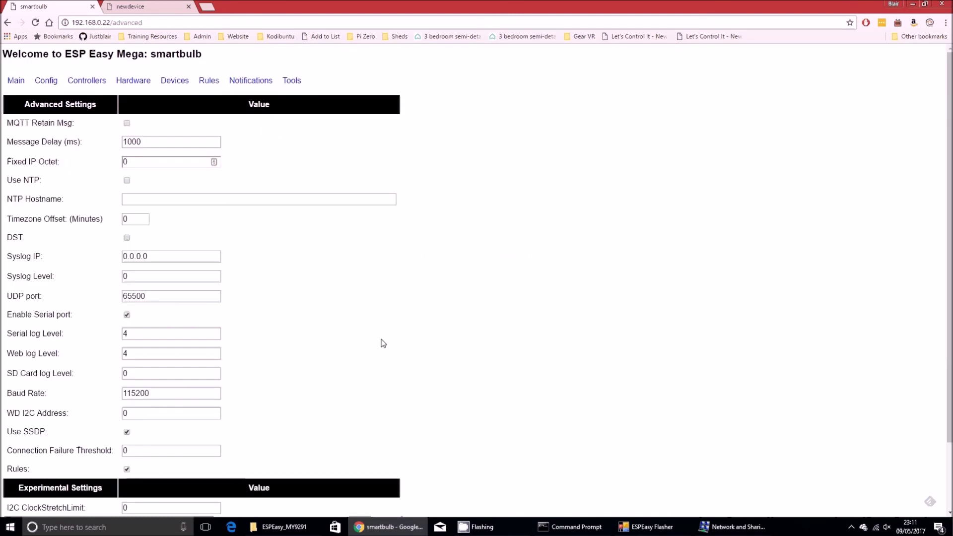
Launch MQTTlens from the Chrome apps page in a new browser tab
left_click(207, 6)
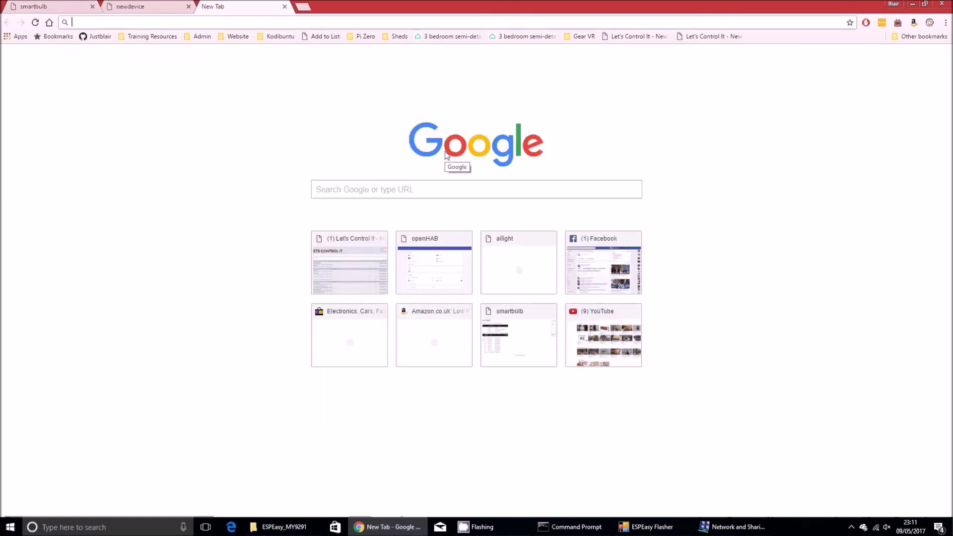
left_click(11, 38)
left_click(430, 334)
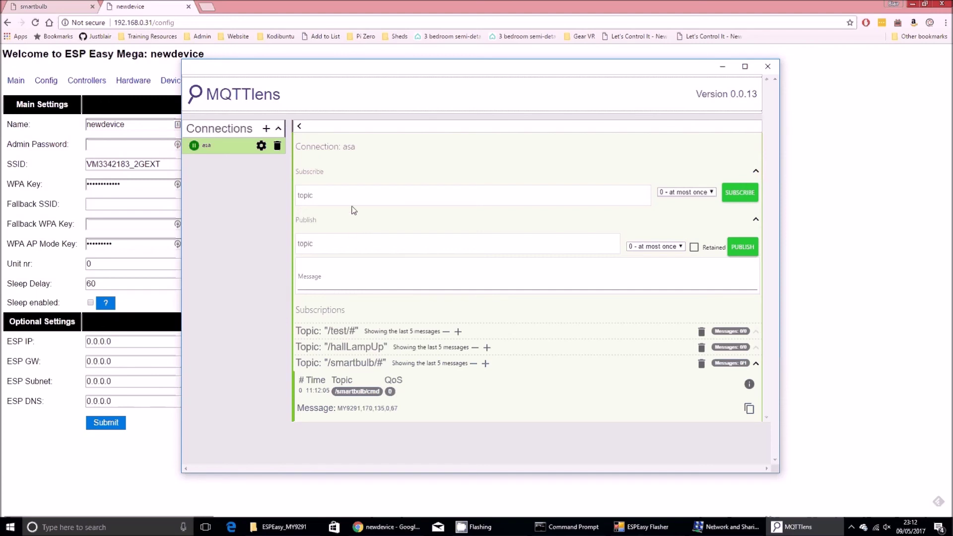
Publish the message MY9291,255,0,0,0 to the topic /smartbulb/cmd in MQTTlens
left_click(337, 246)
type("/smartbulb/cmd")
key("Tab")
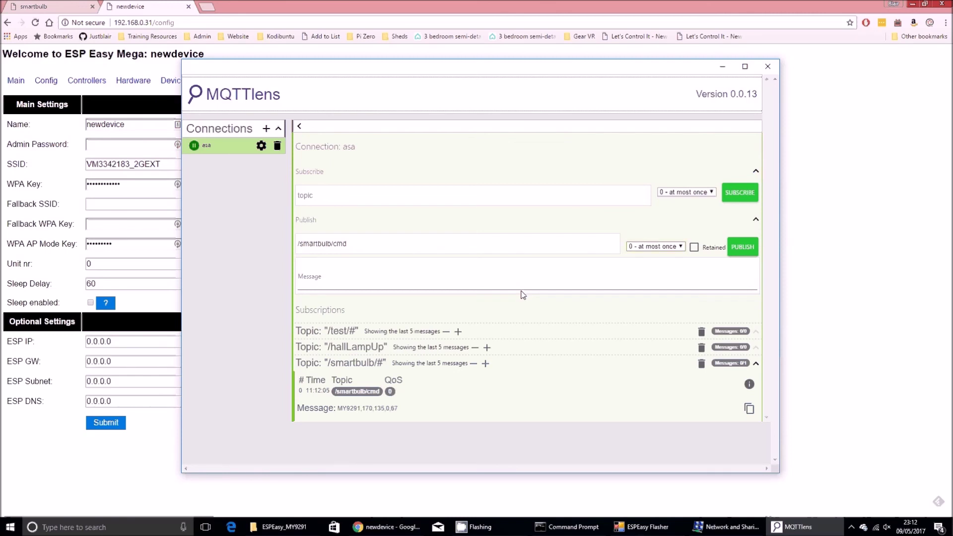
left_click(317, 277)
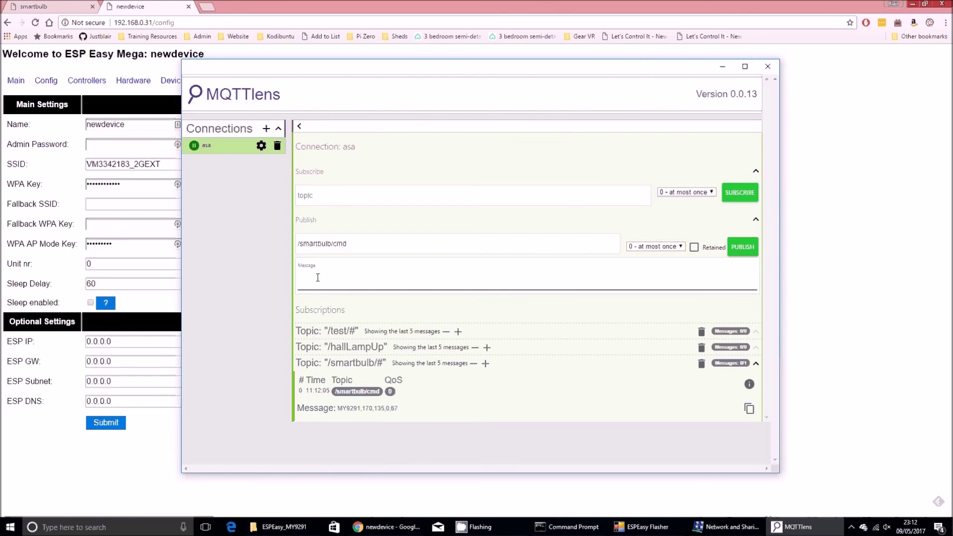
type("MY9291")
type(",255,0,0,0")
left_click(742, 249)
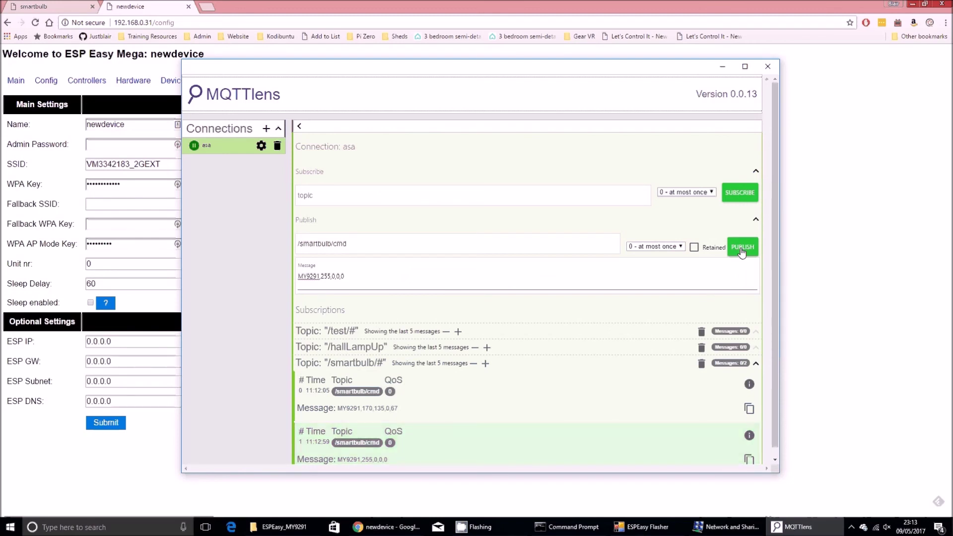
Change the last value of the MY9291 message to 255 and publish MY9291,255,0,0,255 to the same topic
left_click(358, 275)
key("BackSpace")
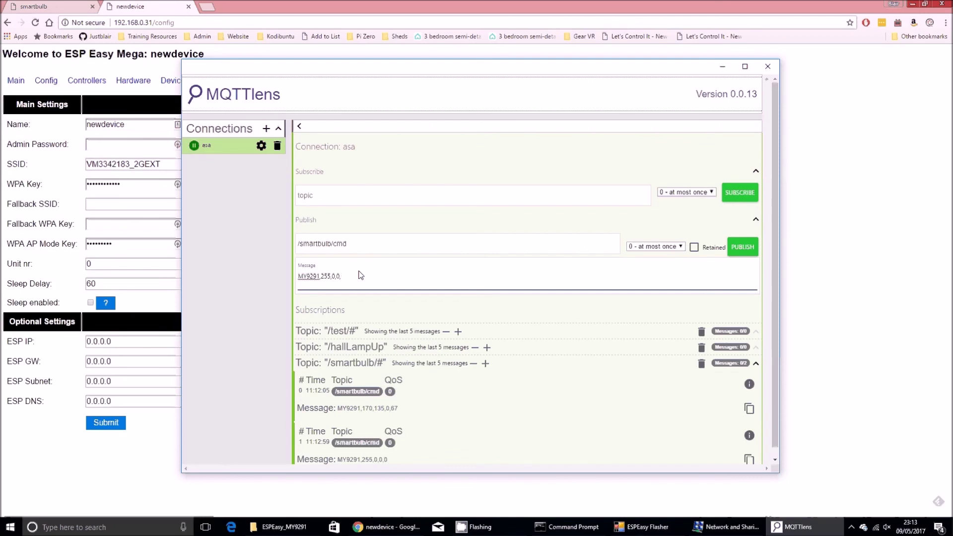
type("255")
left_click(743, 249)
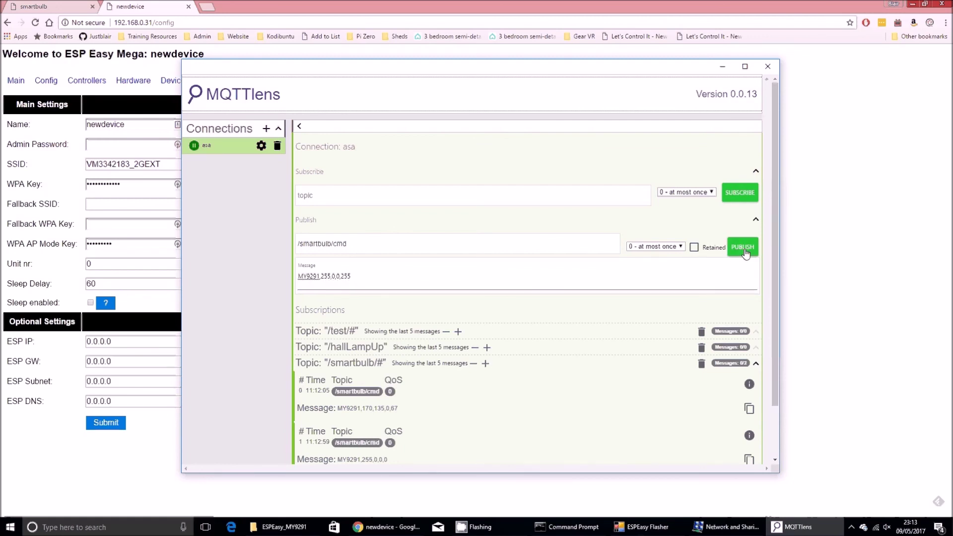